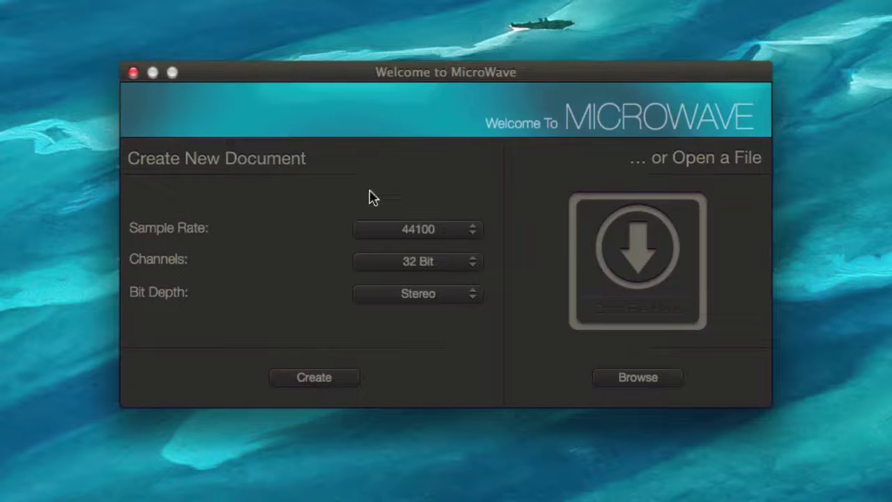
Step: Configure the new audio document with a 44100 sample rate and 16 Bit, leaving it Stereo
click(432, 241)
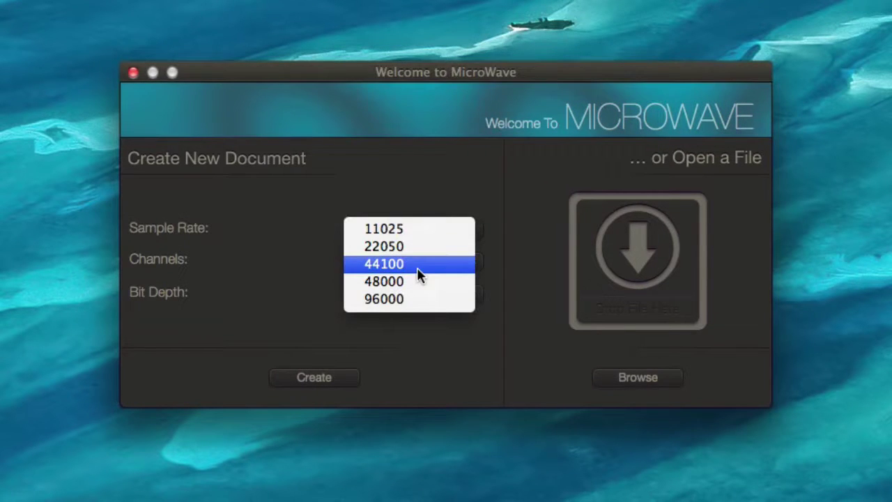
click(416, 264)
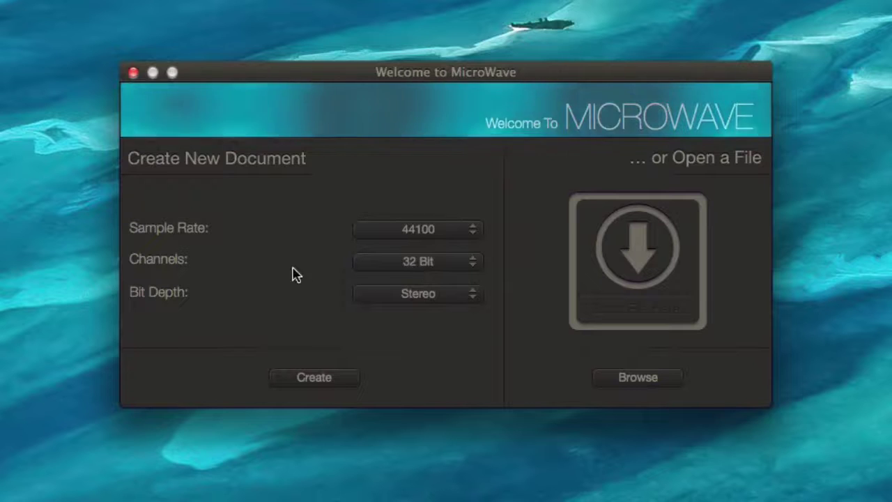
click(403, 264)
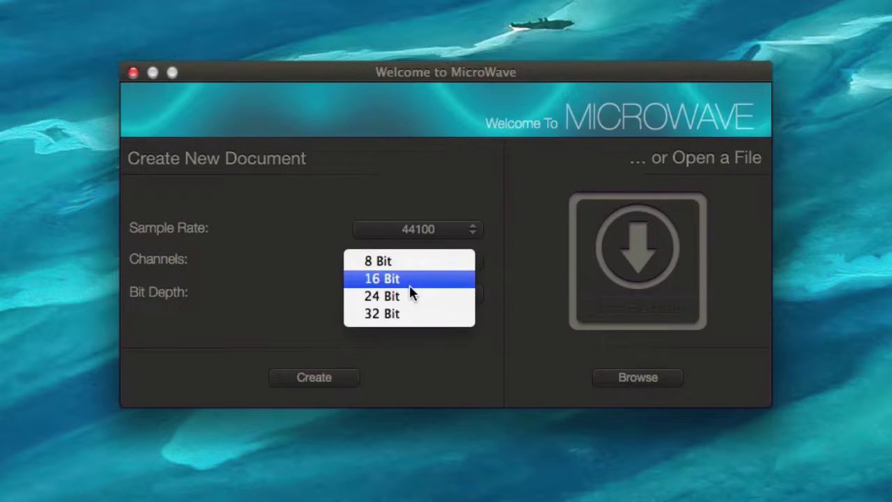
click(410, 281)
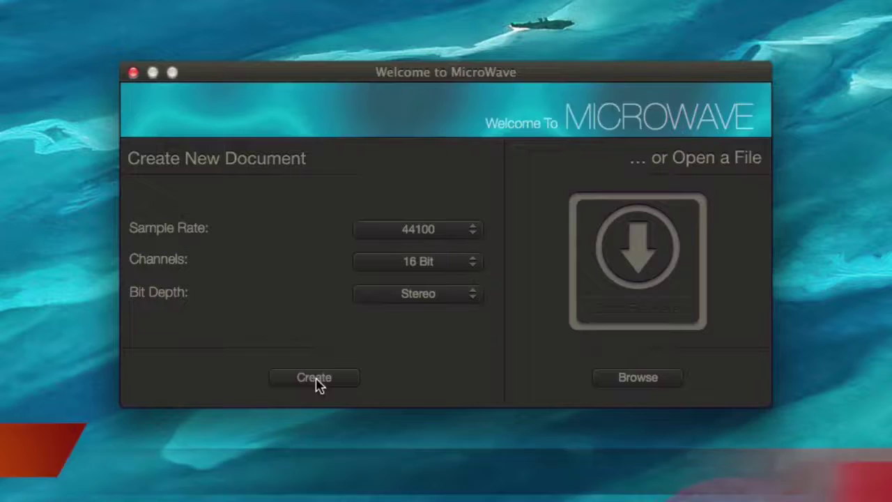
Step: Create the new audio document as "test" in the Music folder
click(315, 380)
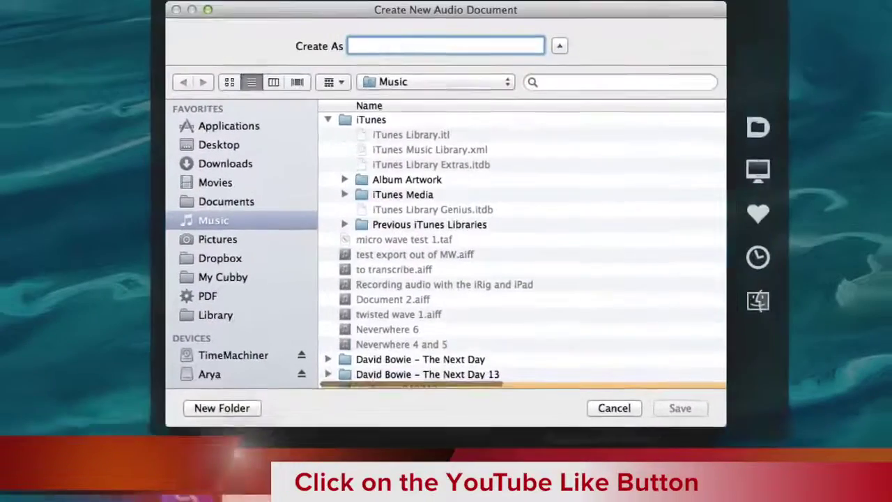
text(test)
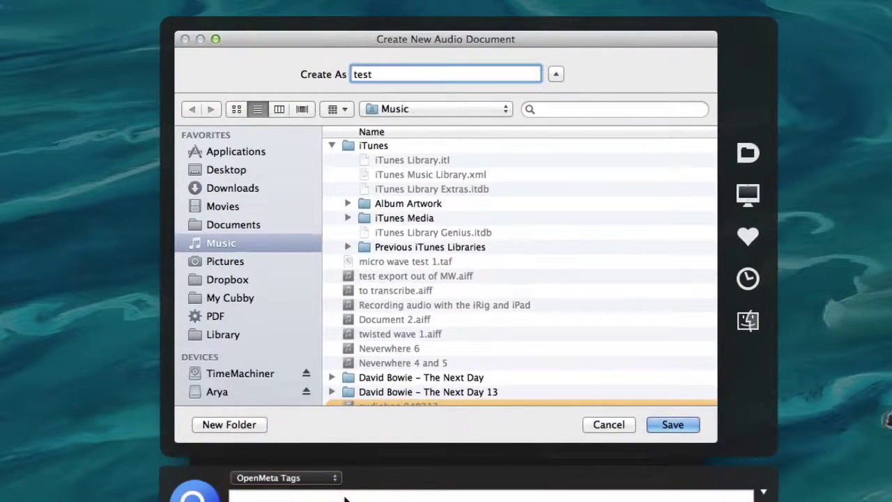
key(Return)
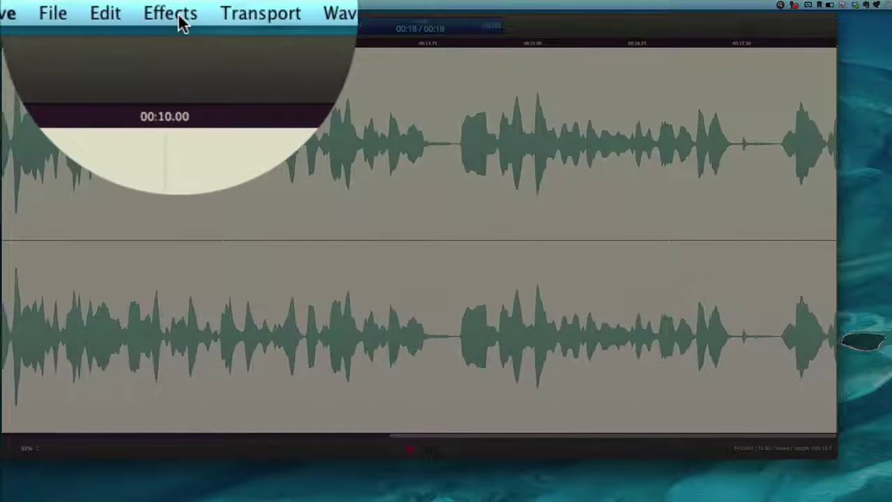
Step: Stop the audio recording running in the test document
click(117, 4)
mouse_move(180, 21)
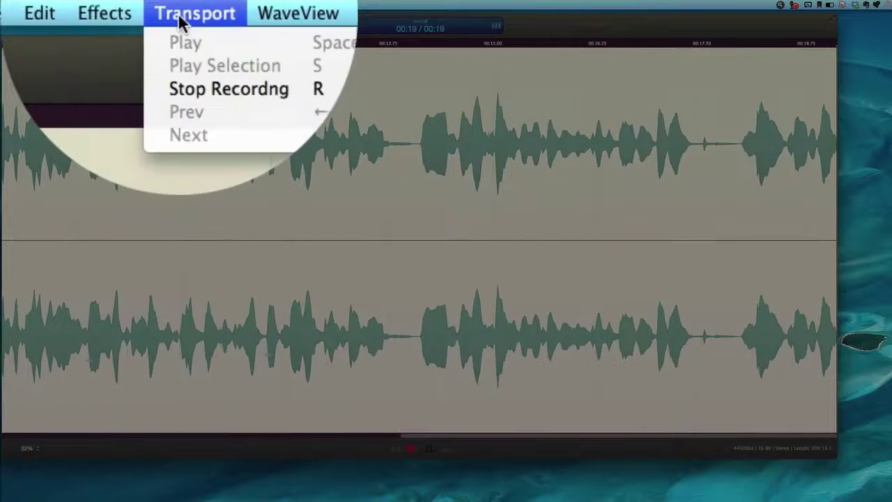
click(179, 91)
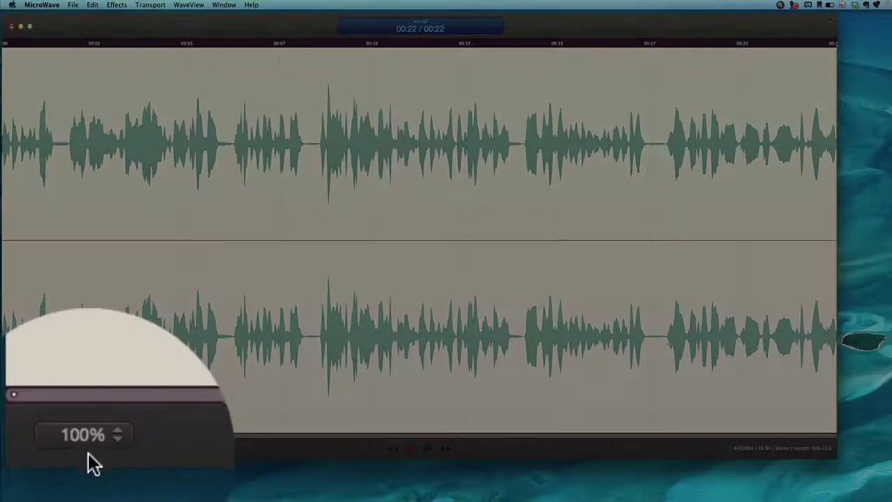
Step: Examine the recorded waveform at 1:1, at 100% and at several magnifications in between
click(28, 448)
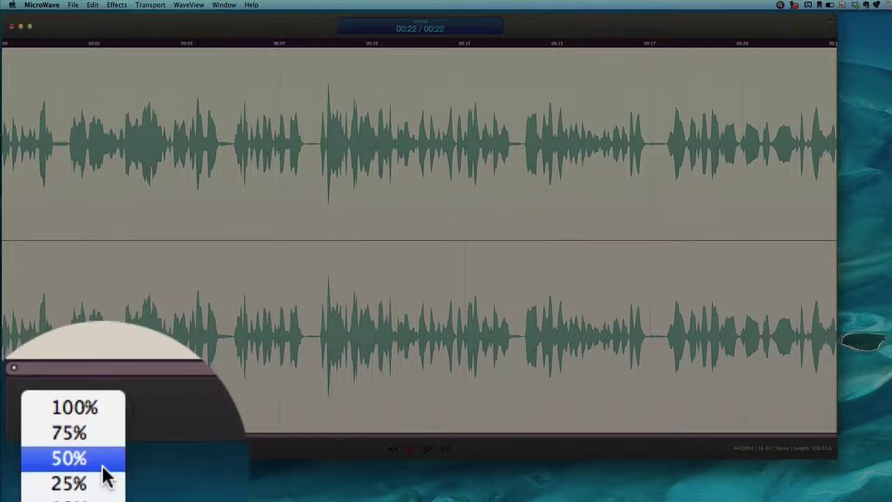
click(31, 497)
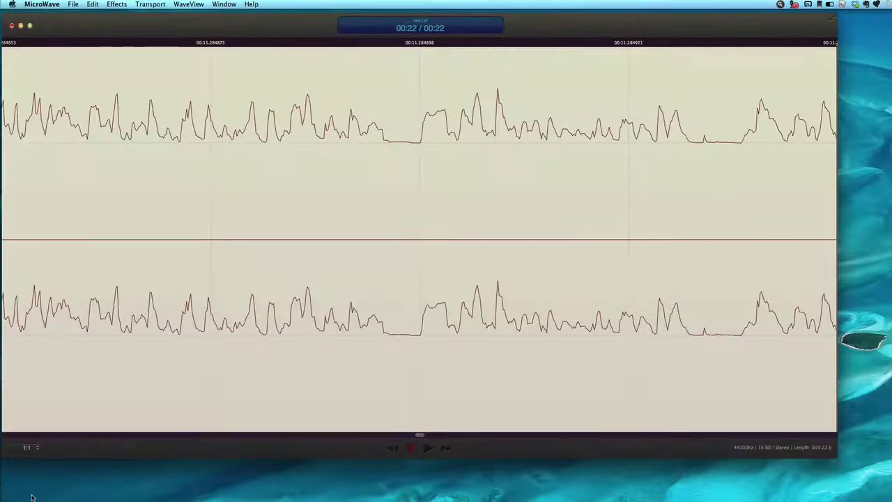
click(32, 450)
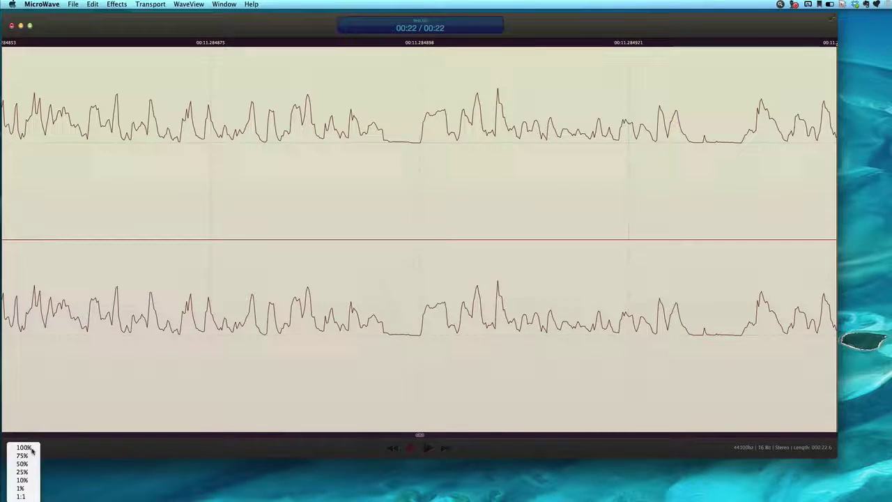
click(62, 466)
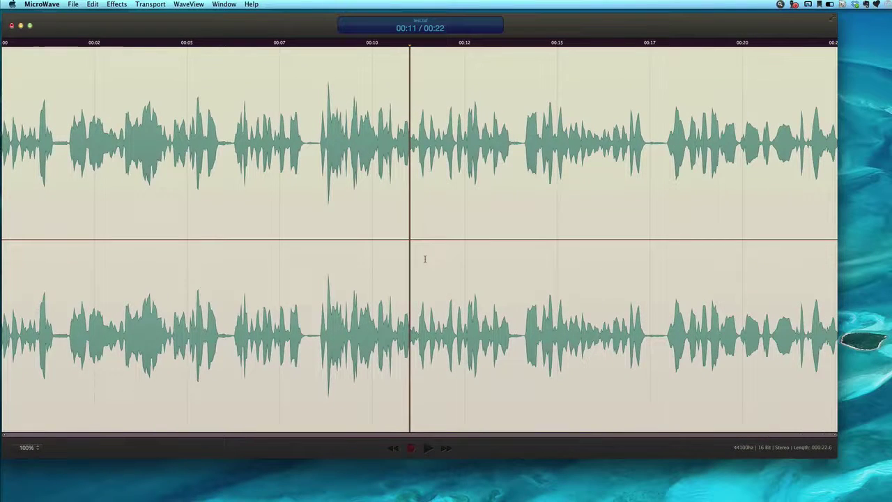
scroll(474, 212, up, 5)
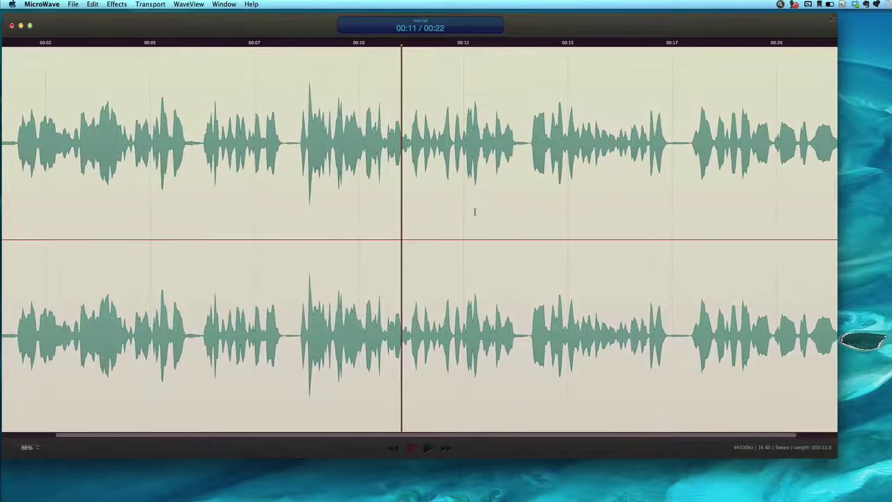
scroll(475, 212, down, 4)
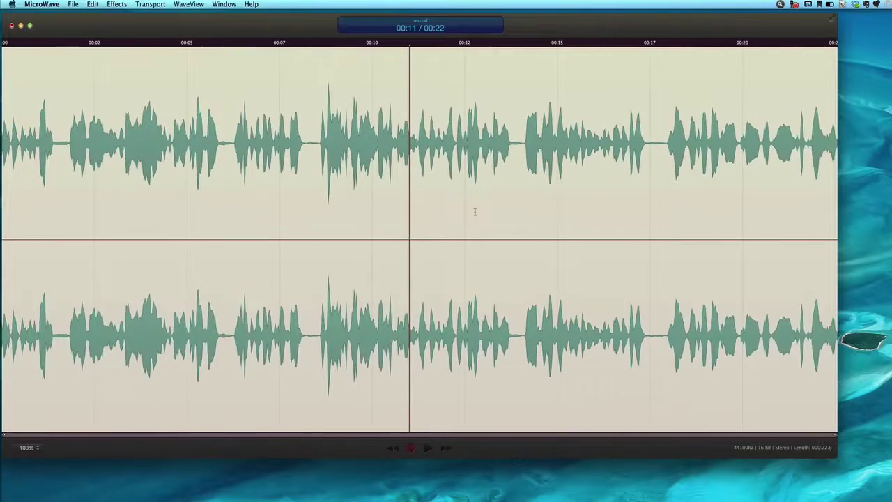
scroll(475, 212, up, 5)
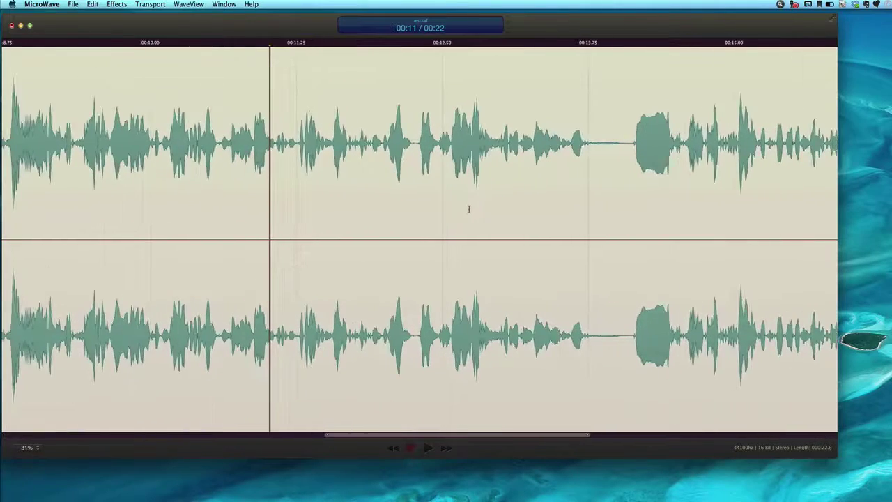
scroll(469, 209, up, 6)
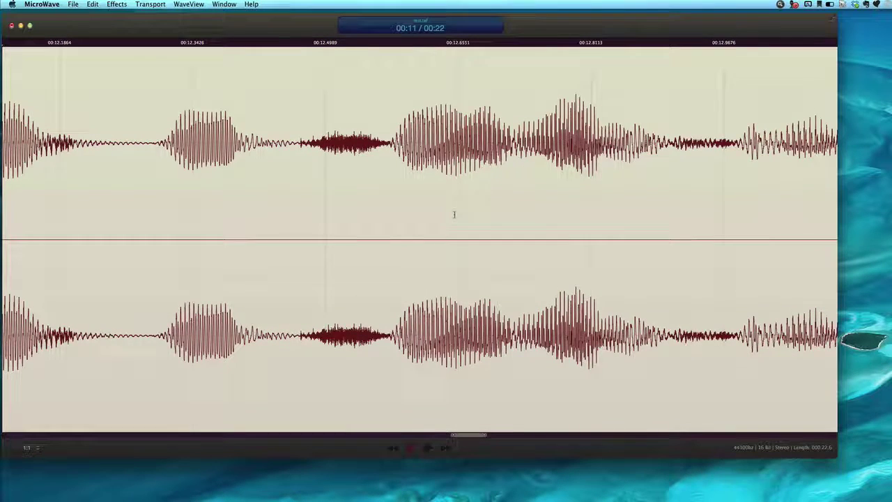
scroll(454, 214, up, 1)
scroll(454, 214, down, 5)
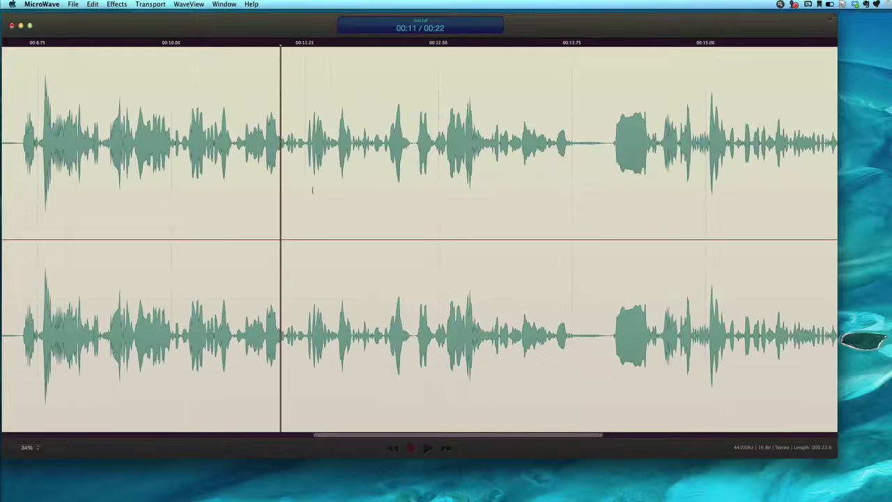
Step: Apply a Delay with its default settings to the audio from about 00:08.6 to 00:11.25 and play it back from its start
drag(306, 163, 20, 143)
click(116, 4)
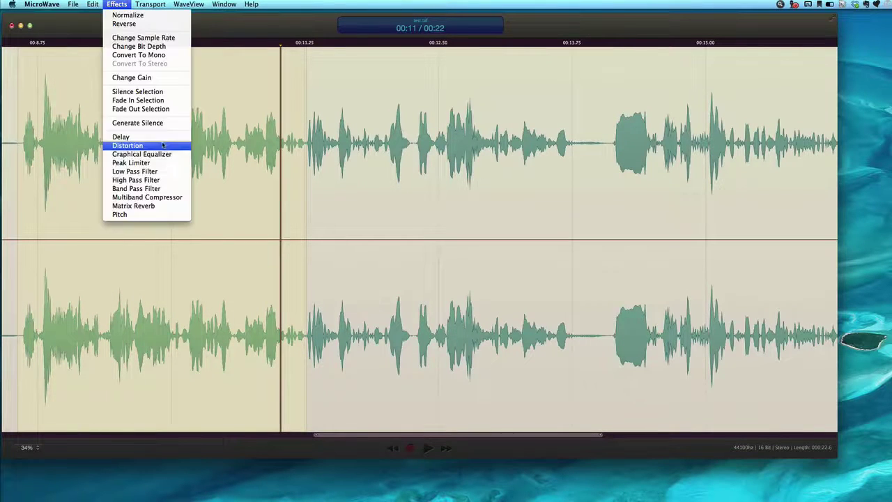
click(159, 138)
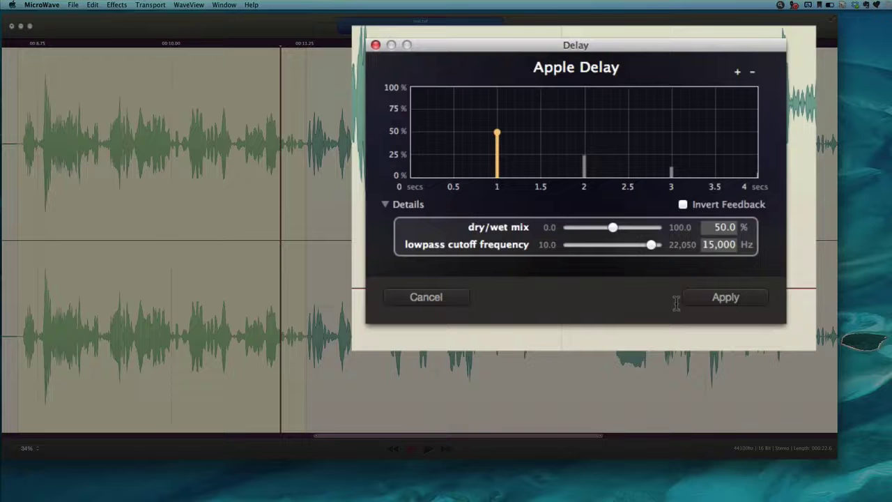
click(722, 297)
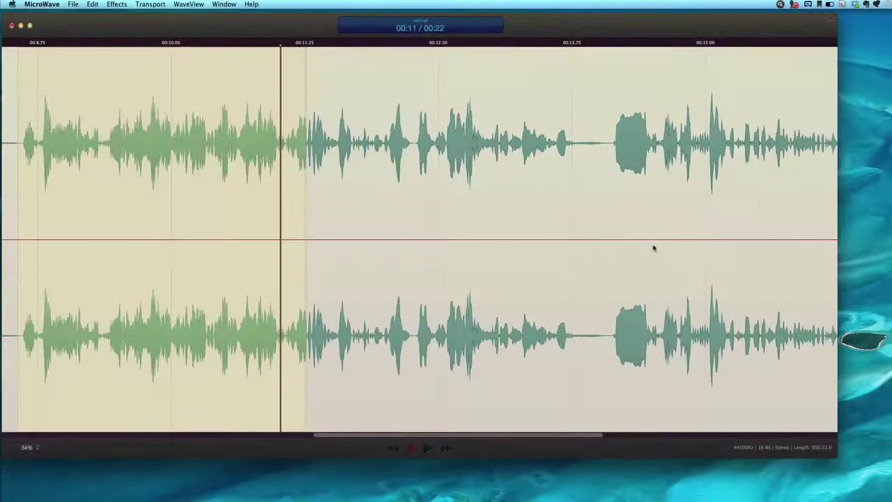
click(21, 238)
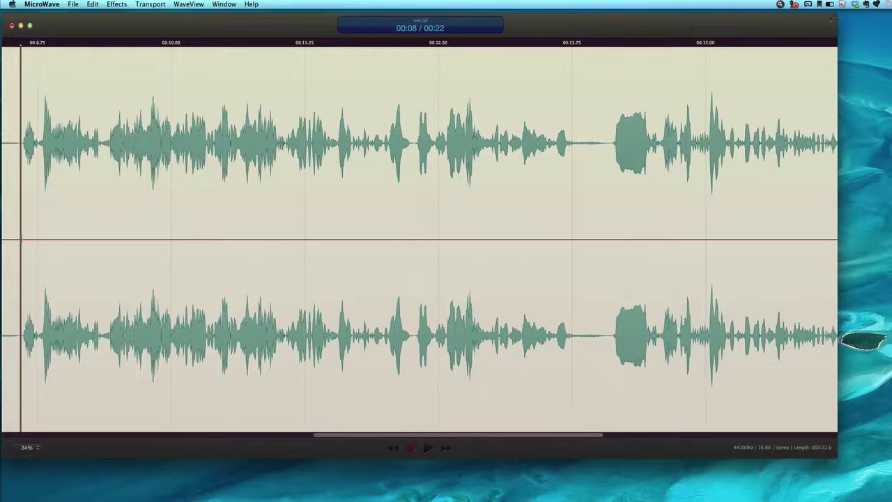
key(space)
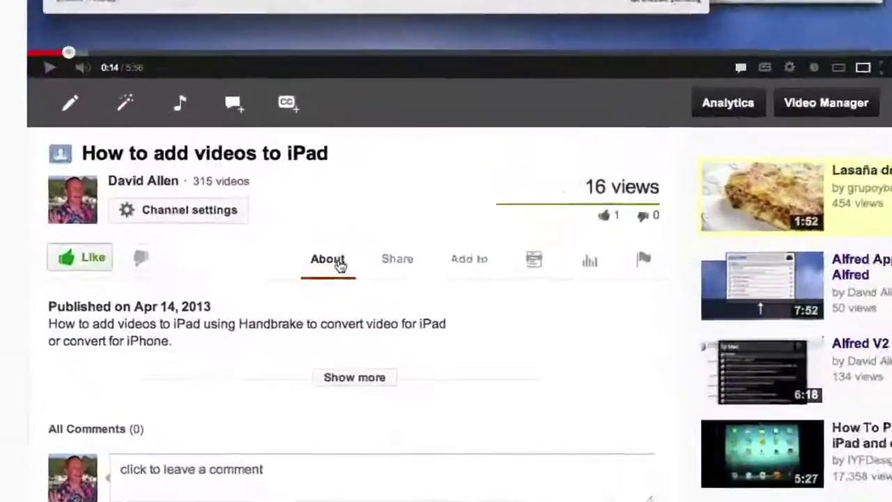
click(263, 361)
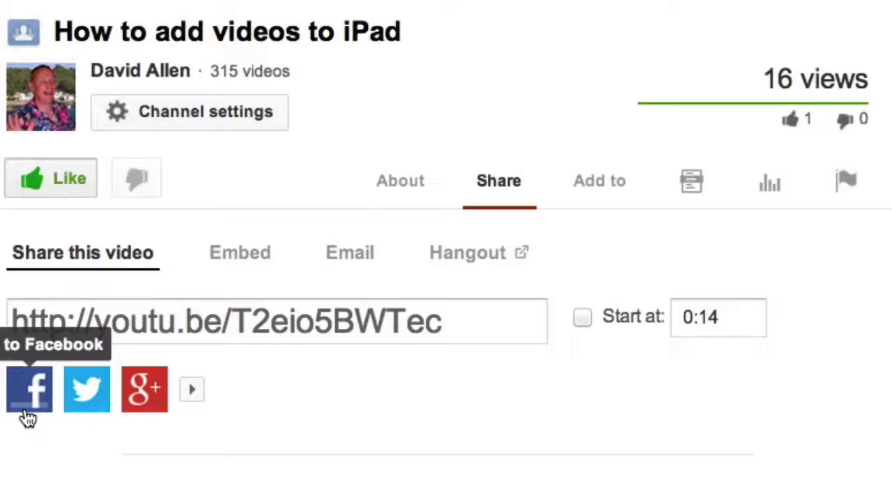
click(31, 402)
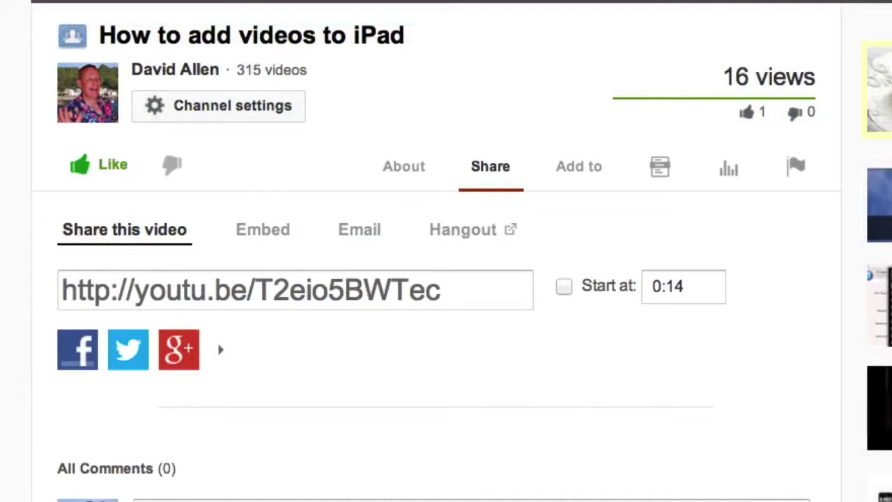
click(220, 354)
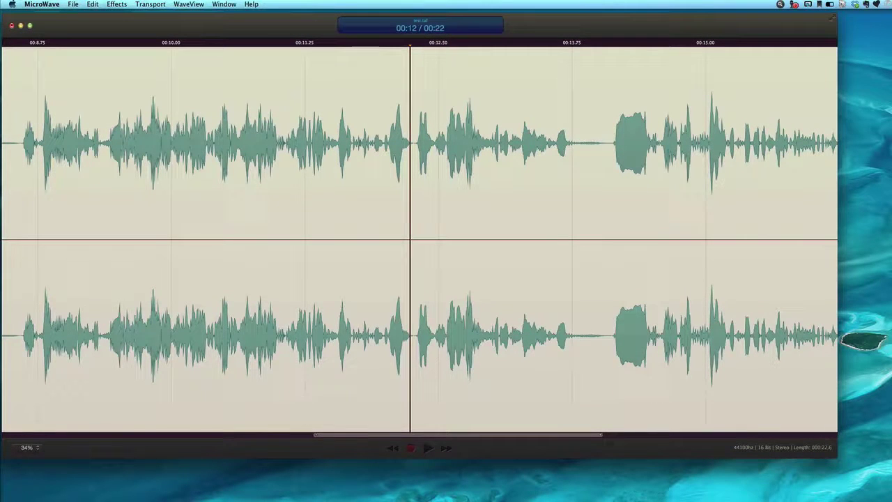
Step: Open the Graphical Equalizer for the selected recording and boost its 630 Hz band to about 13.2 dB, plus the 200 and 400 Hz bands
click(117, 4)
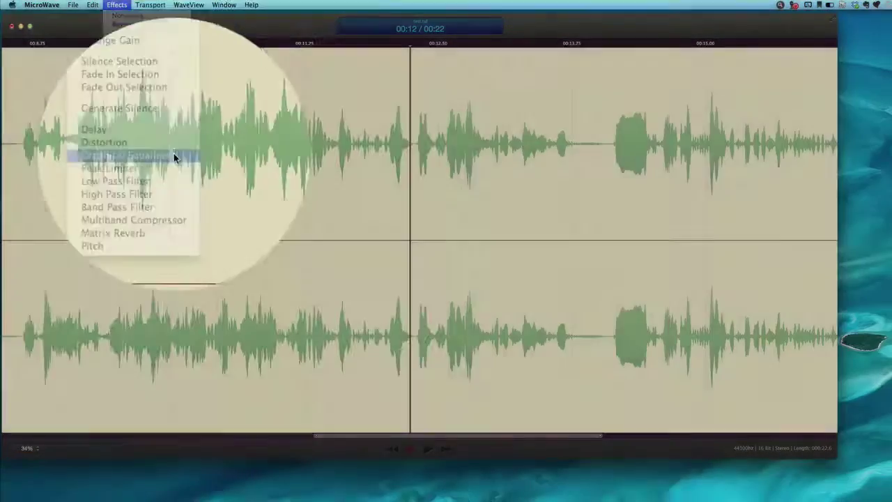
click(227, 230)
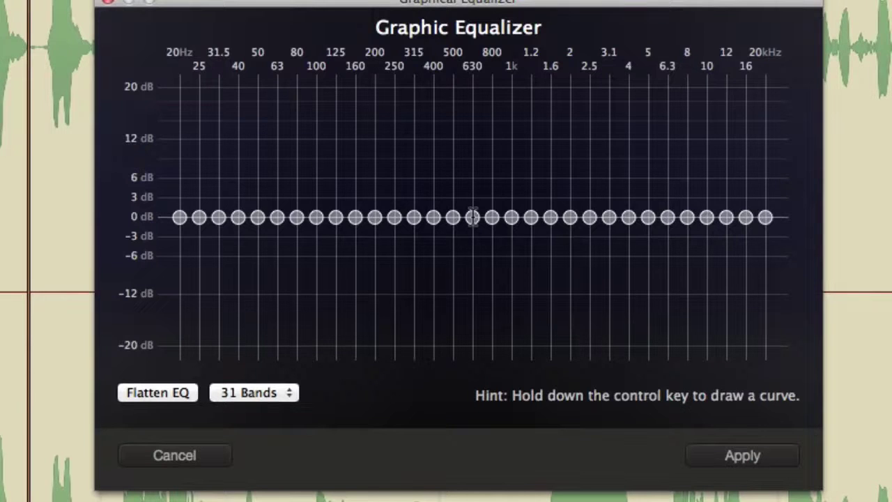
drag(473, 217, 474, 154)
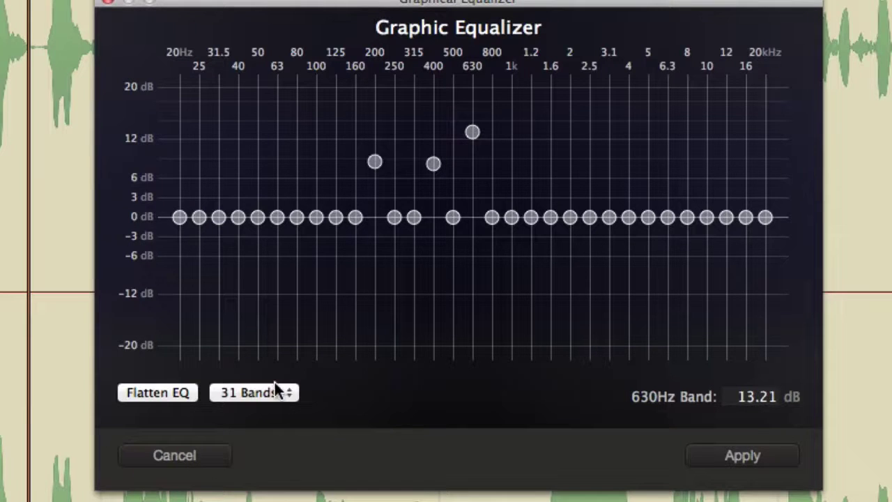
Step: Switch the equalizer to 10 bands and apply boosts of about 10.3 dB at 256 Hz, 12 dB at 512 Hz and 1 kHz, and 8.4 dB at 2 kHz
click(275, 392)
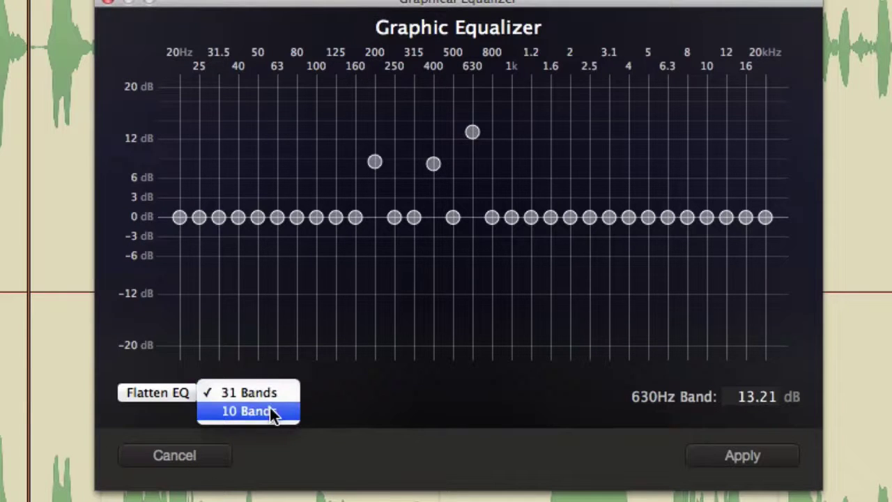
click(271, 412)
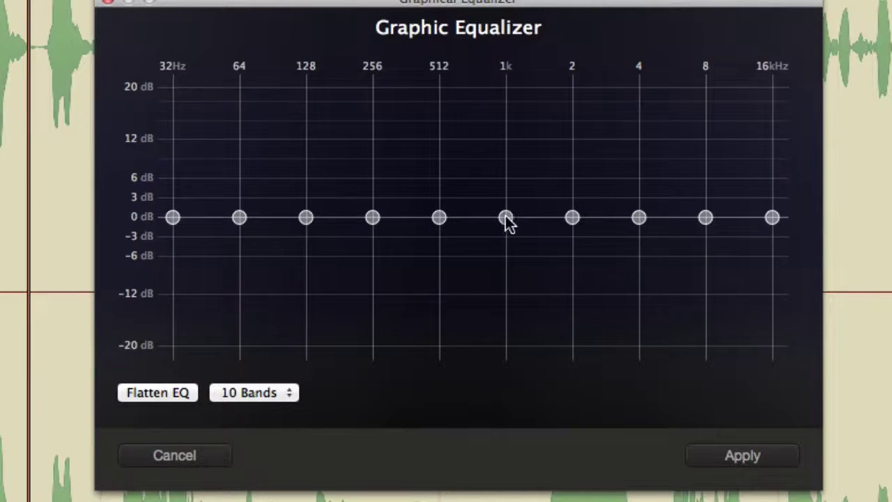
drag(506, 217, 506, 139)
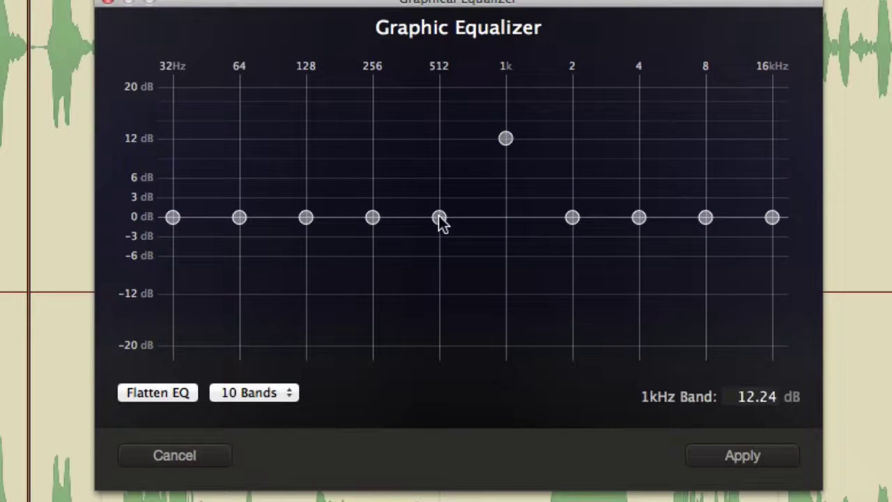
drag(440, 222, 440, 154)
drag(377, 221, 385, 154)
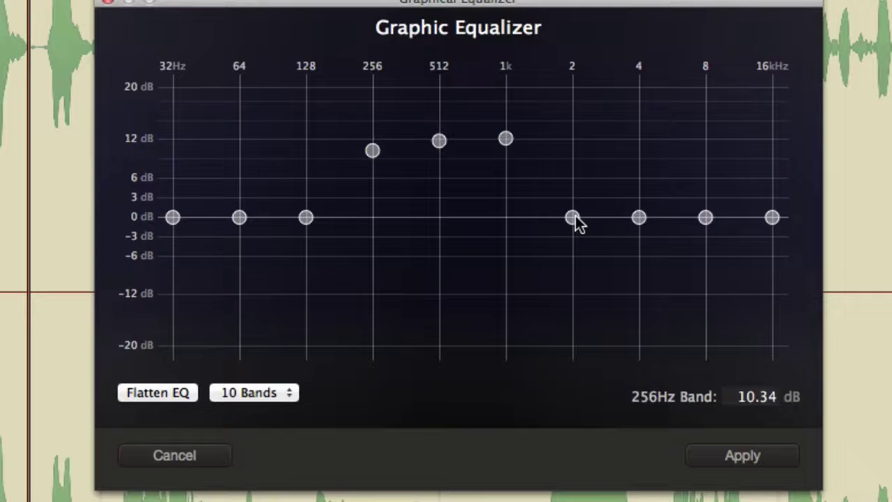
drag(576, 217, 584, 169)
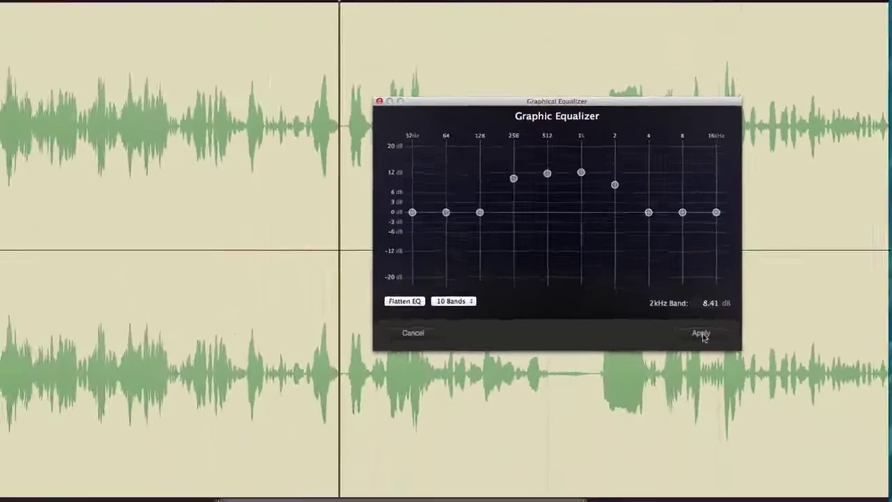
click(743, 457)
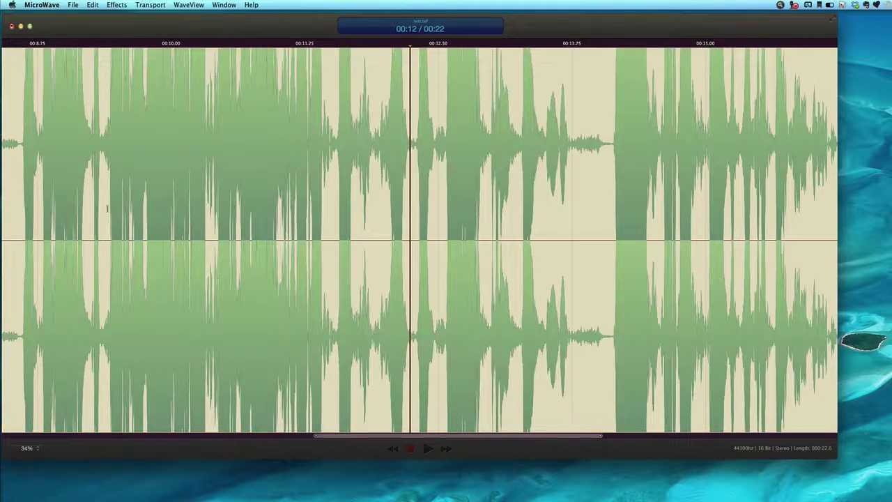
Step: Play back the equalized recording and stop it to hear the effect of the band boosts
click(26, 222)
key(space)
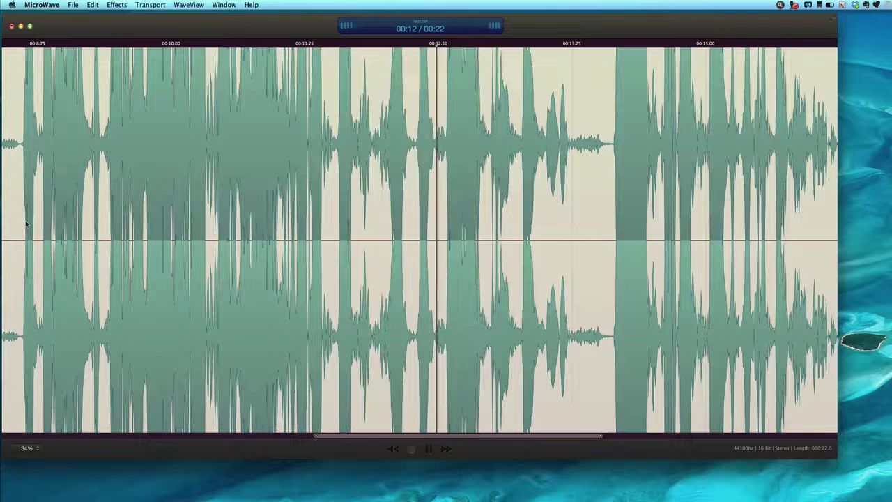
key(space)
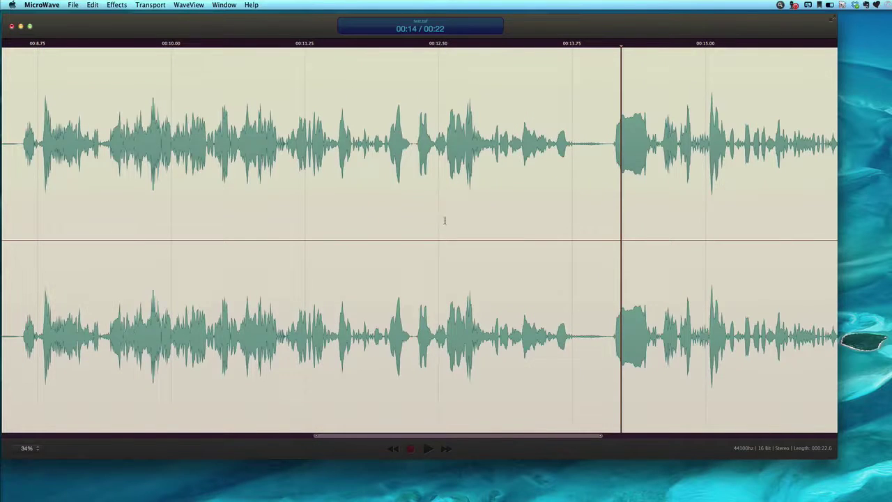
Step: Play the recording with its equalization removed from about 00:13.9 and stop it at about 00:20
click(587, 207)
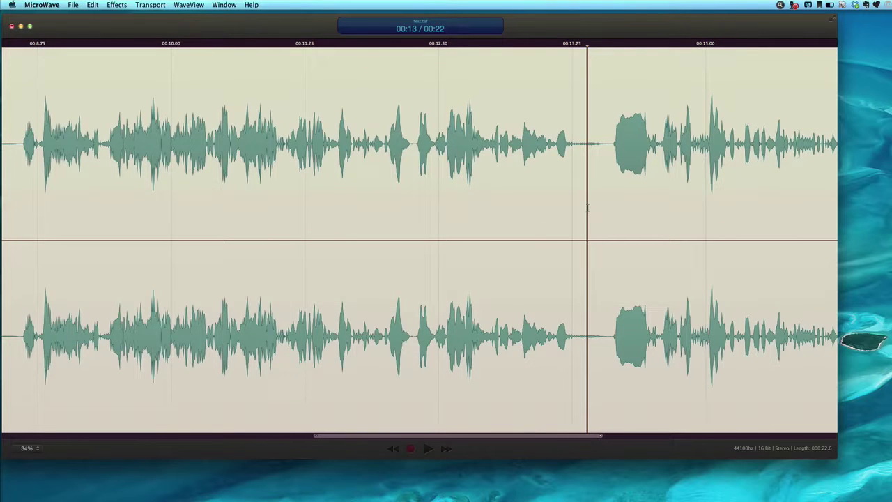
key(space)
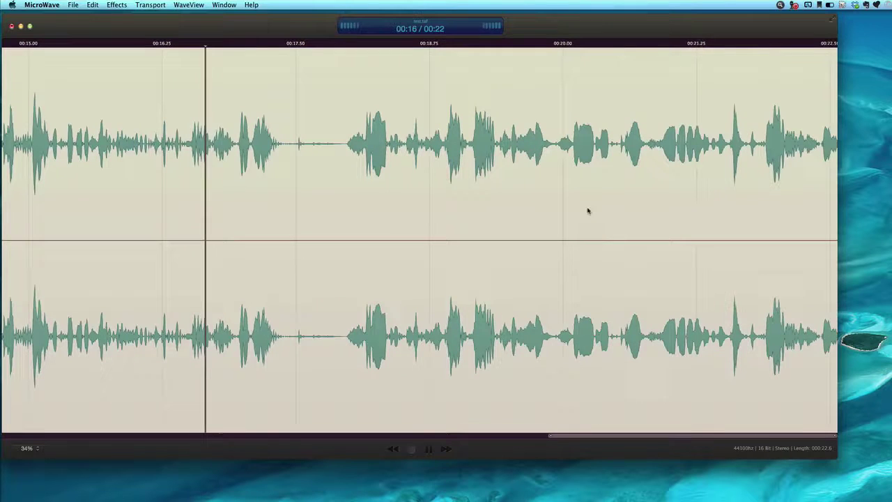
key(space)
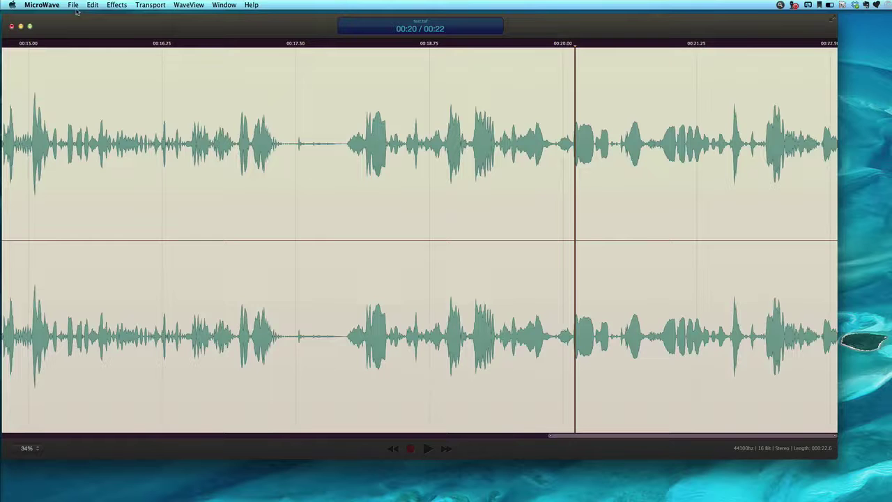
Step: Examine the playback and recording commands, and play only the selected audio starting at about 00:17.8
click(150, 5)
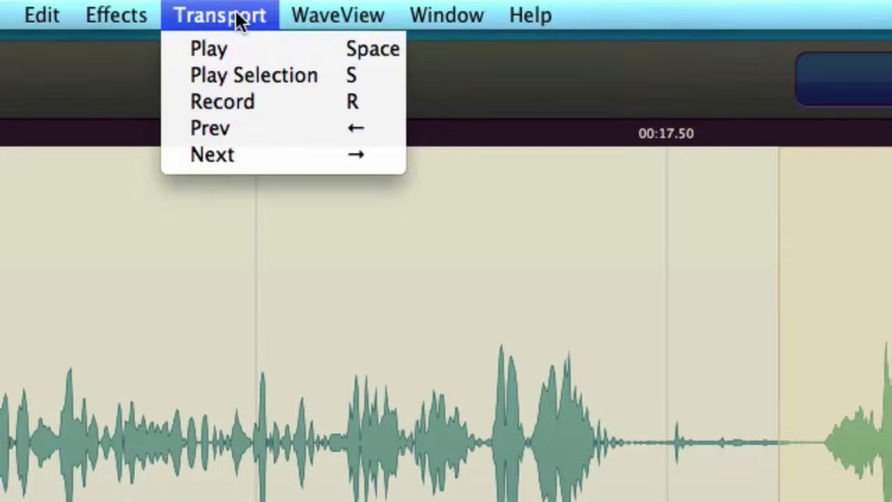
key(Down)
key(Down)
key(Down)
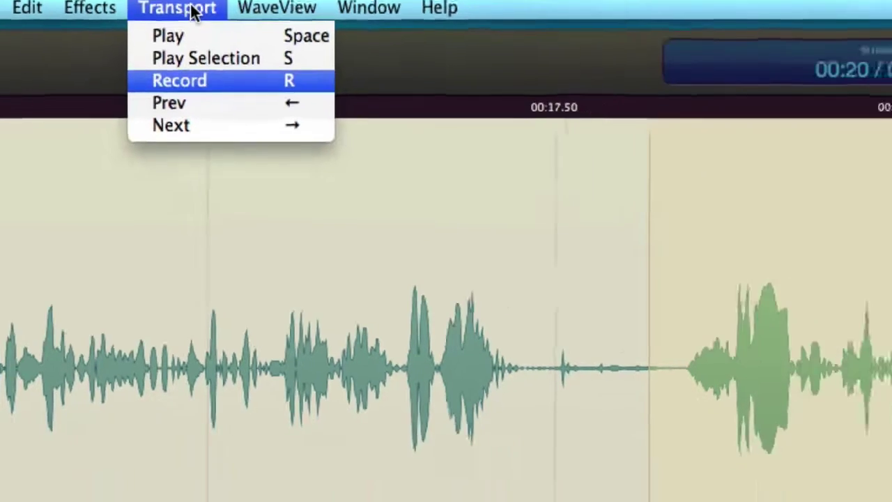
key(Escape)
key(s)
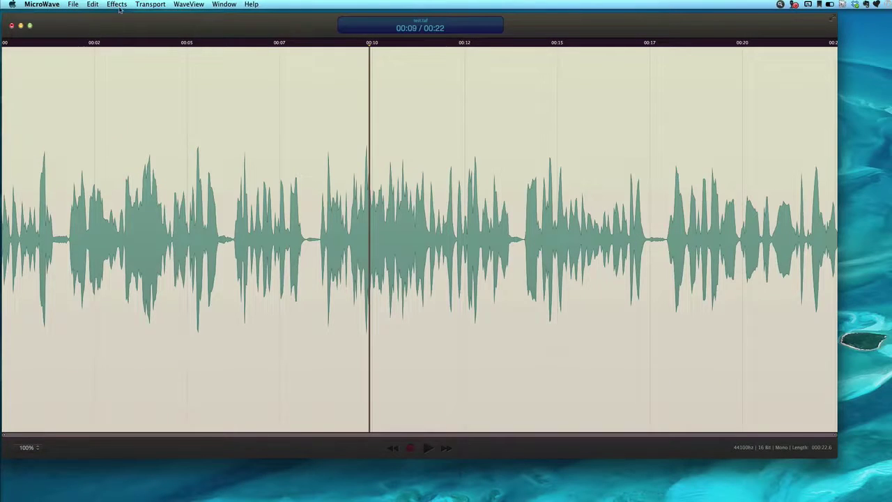
Step: Convert the mono recording to stereo
click(120, 9)
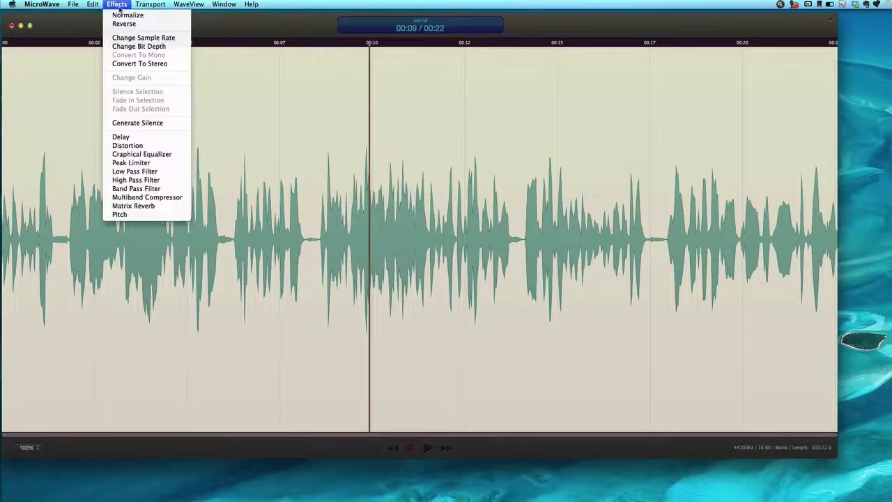
click(149, 63)
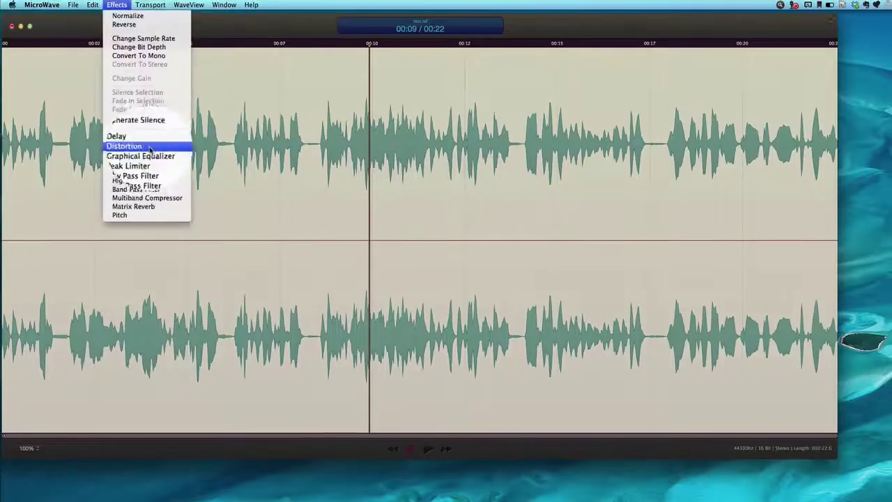
Step: Open the Distortion effect and set the Decimation section's Rounding to 50% and Mix to 60%, and the Ring Mod Mix to 1%
click(149, 146)
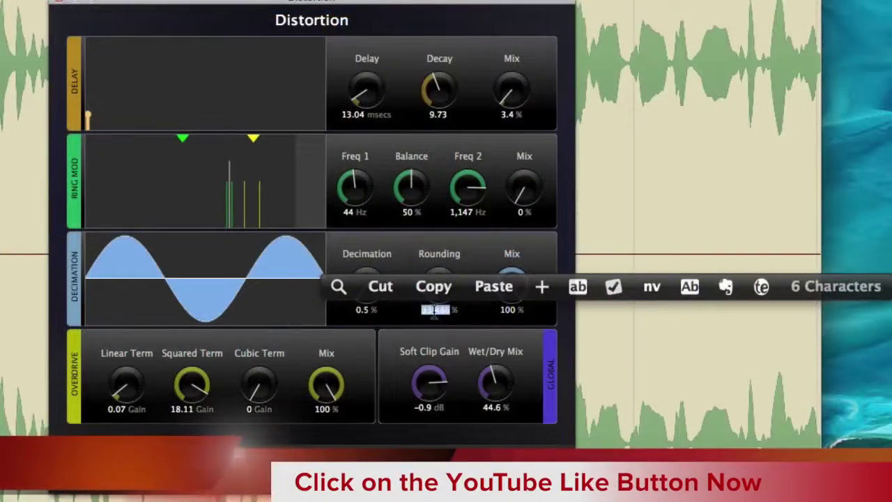
text(50)
key(Return)
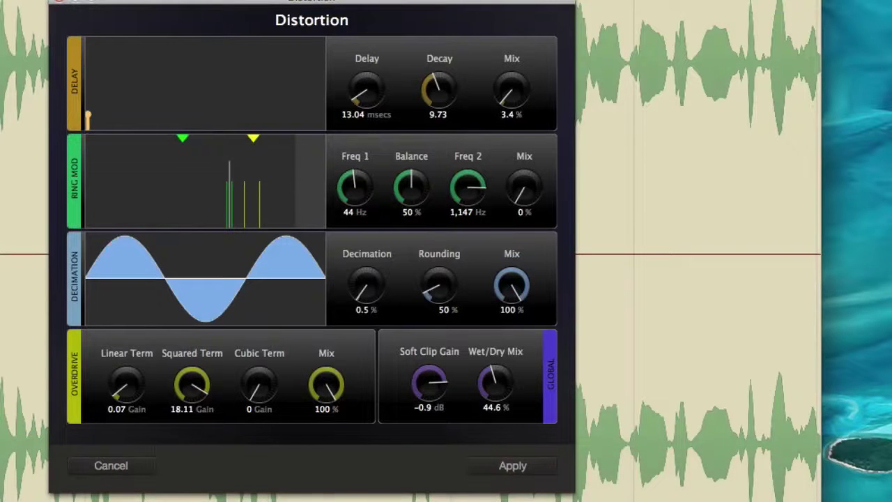
text(60)
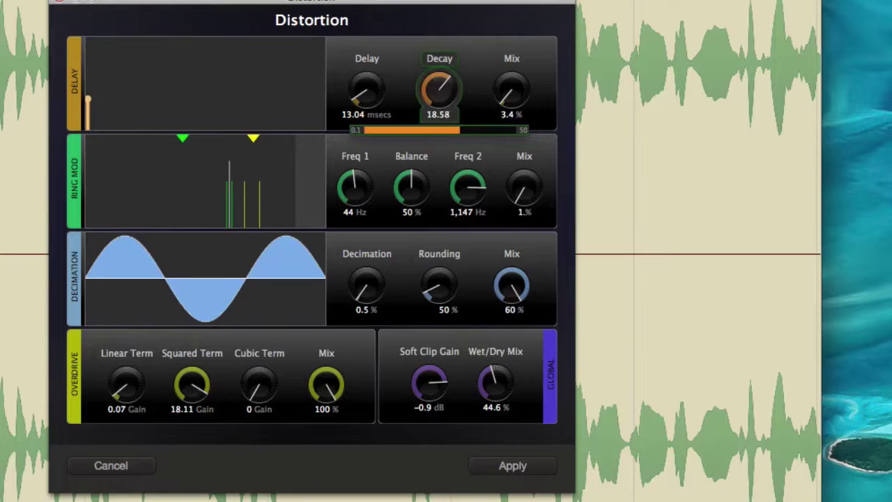
Step: Set the distortion's Decay to about 7.06, Delay to about 306.5 ms and Ring Mod Freq 1 to about 293.4 Hz, and apply it
drag(439, 90, 439, 105)
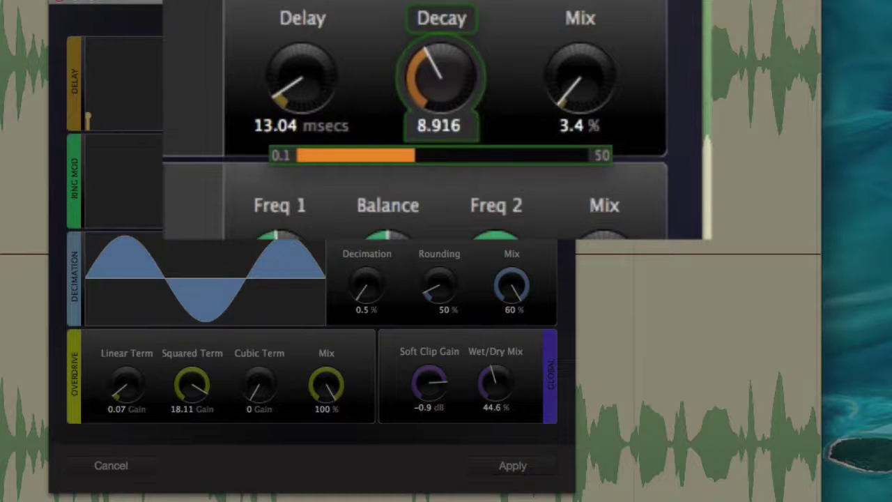
mouse_move(439, 90)
mouse_down()
mouse_move(439, 66)
mouse_move(439, 91)
mouse_up()
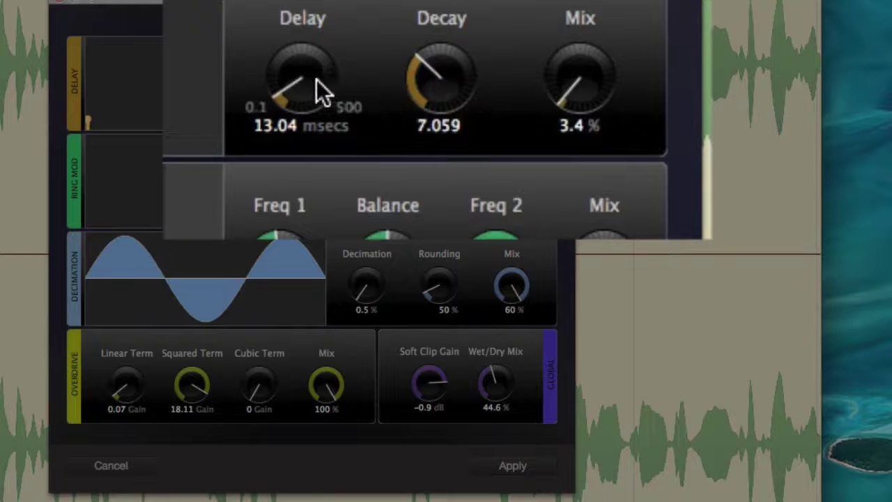
mouse_move(317, 80)
mouse_down()
mouse_move(317, 52)
mouse_move(317, 66)
mouse_up()
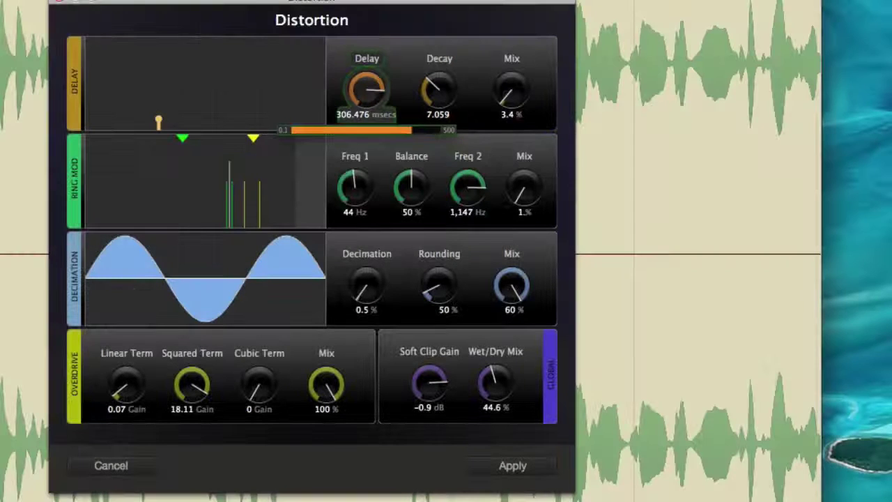
drag(375, 97, 375, 96)
drag(375, 198, 375, 184)
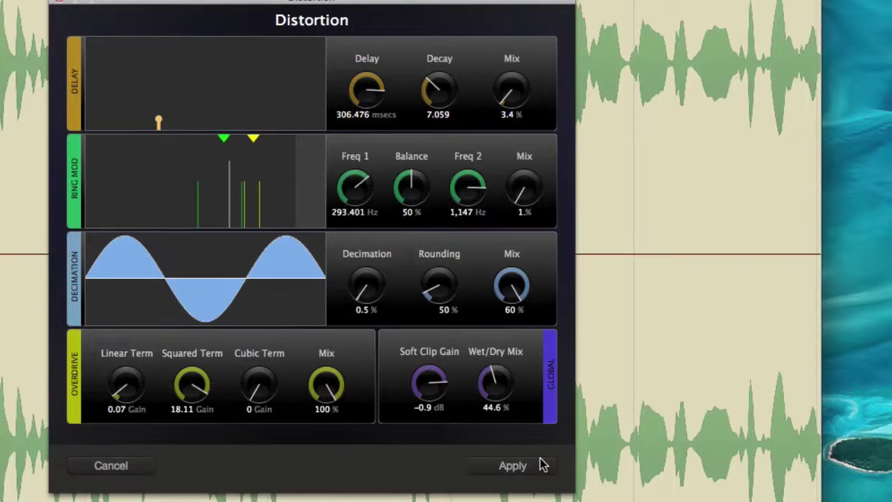
click(500, 468)
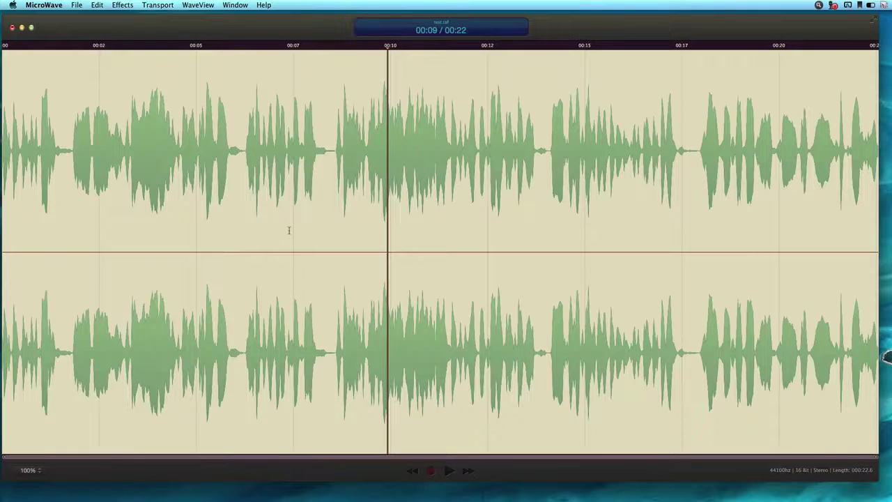
Step: Play back the recording from about 00:07.4 to hear the distortion, pausing and resuming playback
click(289, 230)
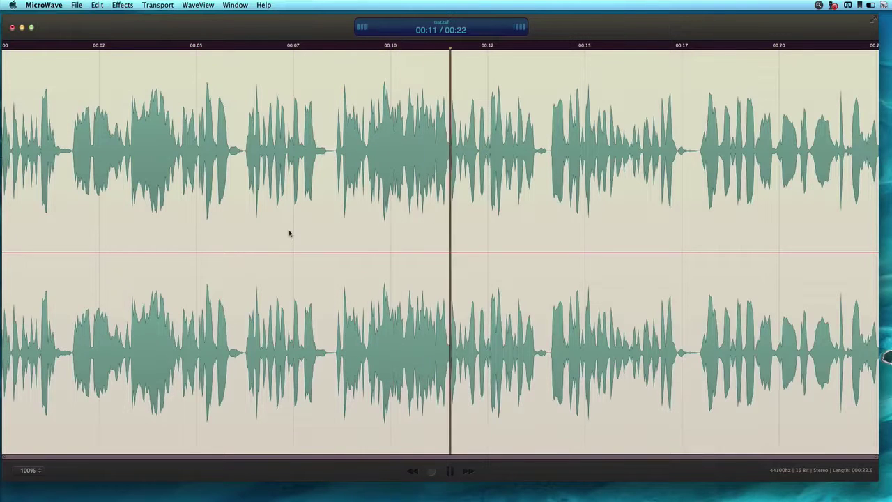
key(space)
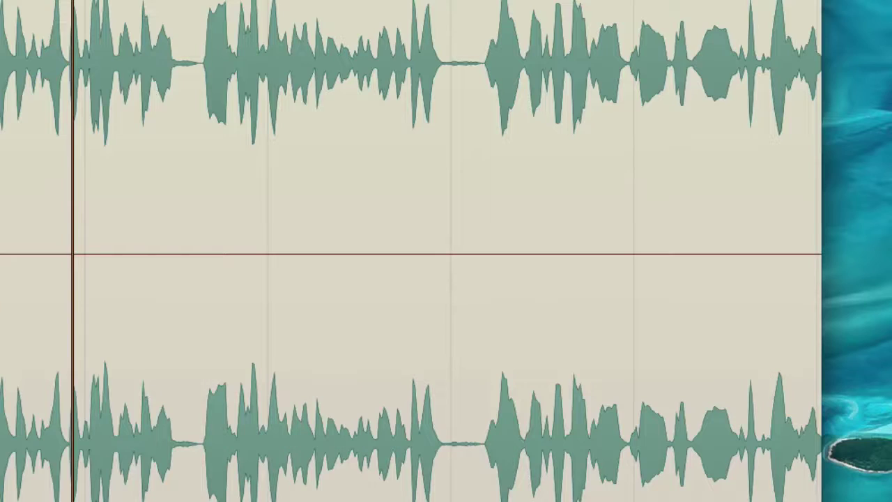
key(space)
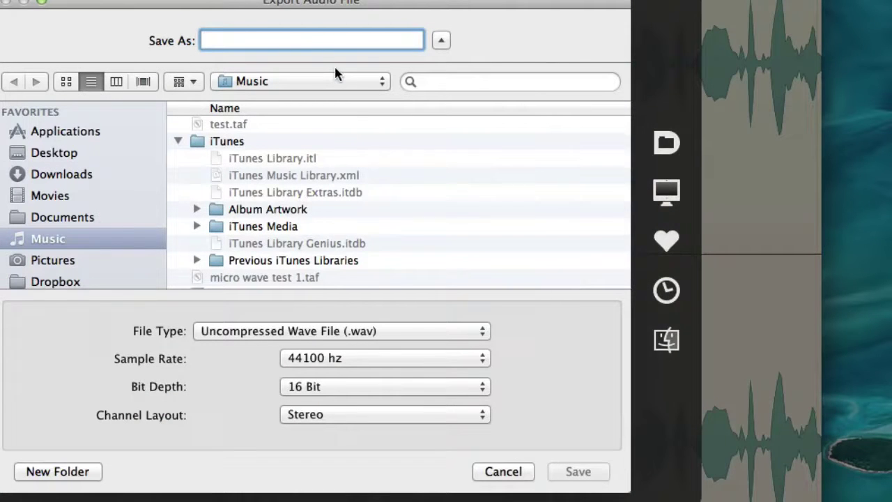
Step: Export the audio to the Music folder as tester in the Uncompressed Aiff File (.aiff) format
text(tester)
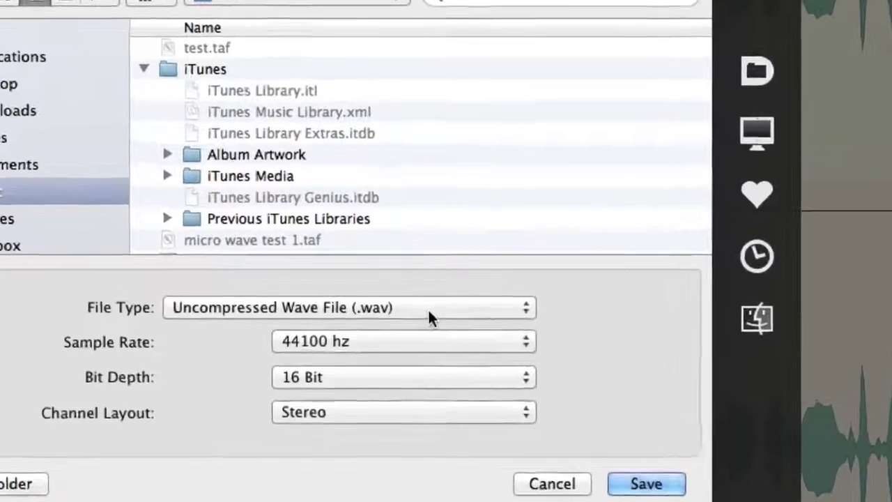
click(428, 311)
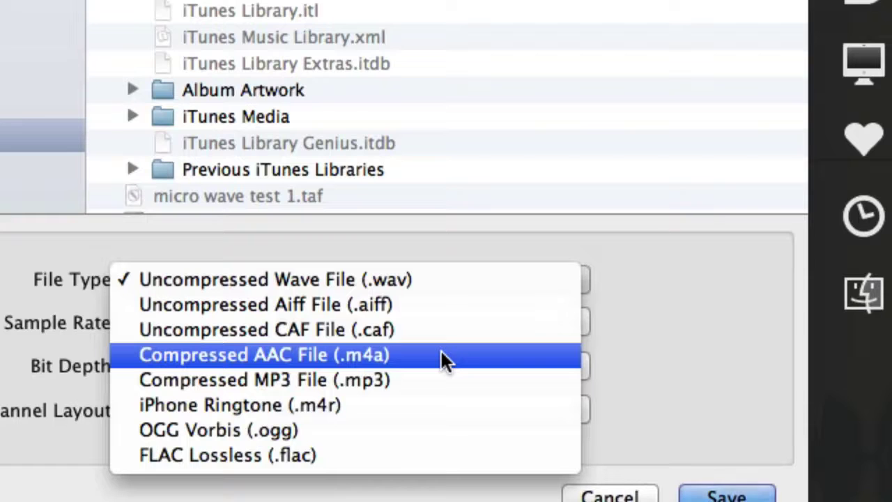
click(352, 305)
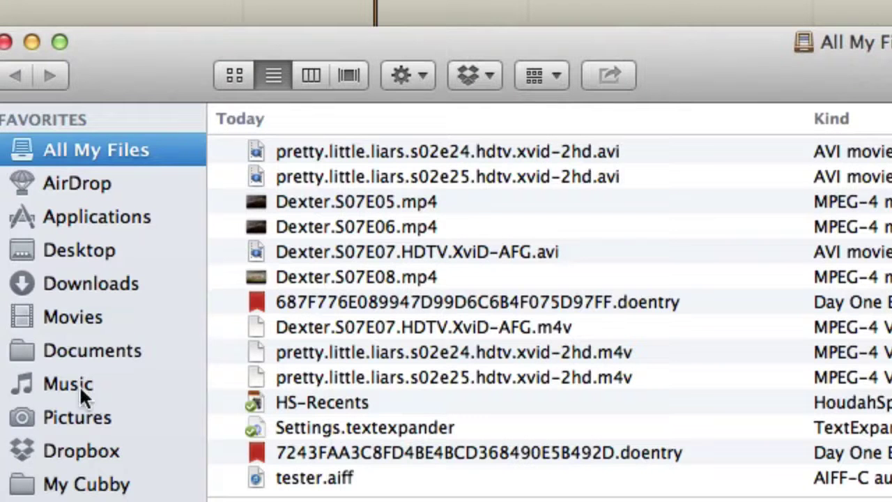
Step: Switch to Finder and locate the exported tester.aiff in the Music folder
click(69, 379)
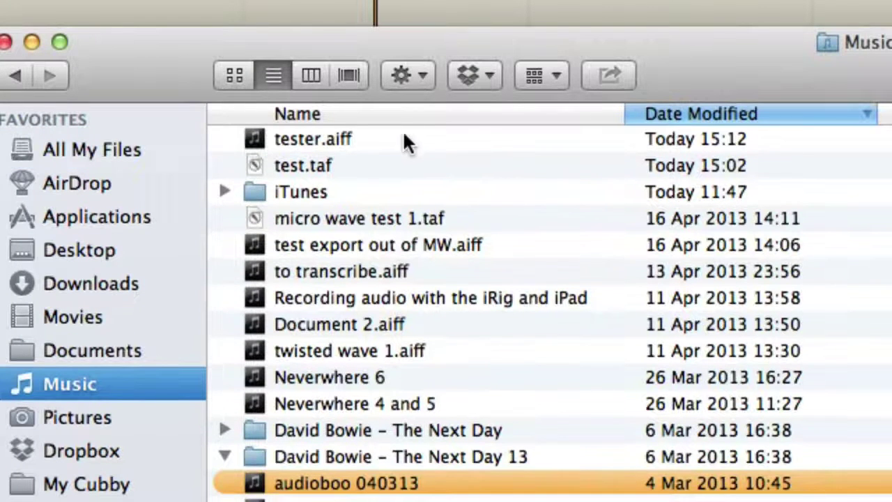
click(403, 137)
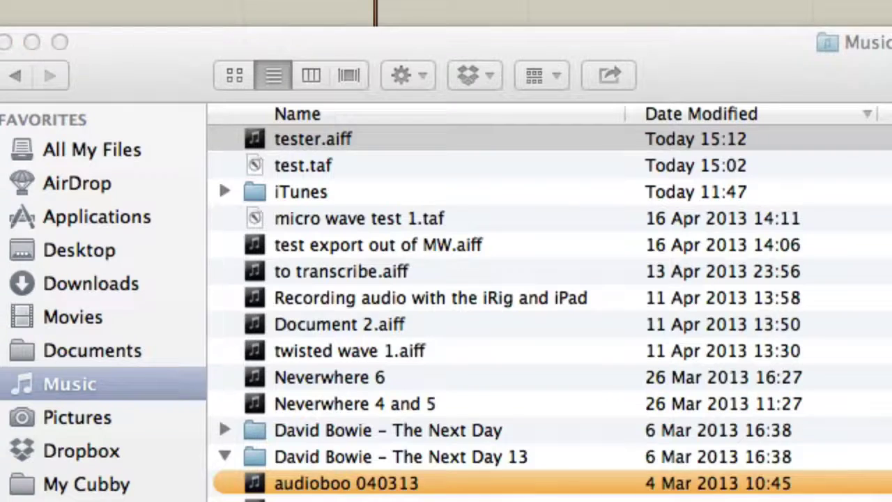
click(32, 42)
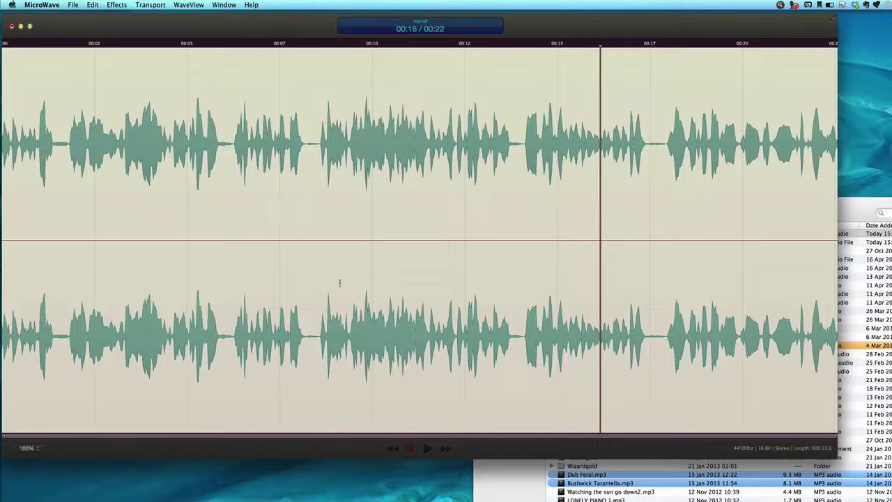
Step: Record about 18 seconds of audio into a new mono document named test 2 and stop the recording
key(super+r)
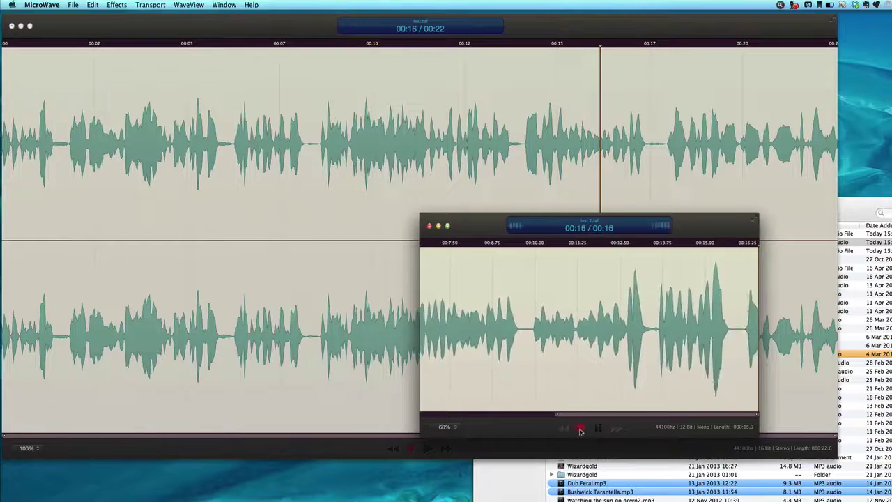
click(580, 428)
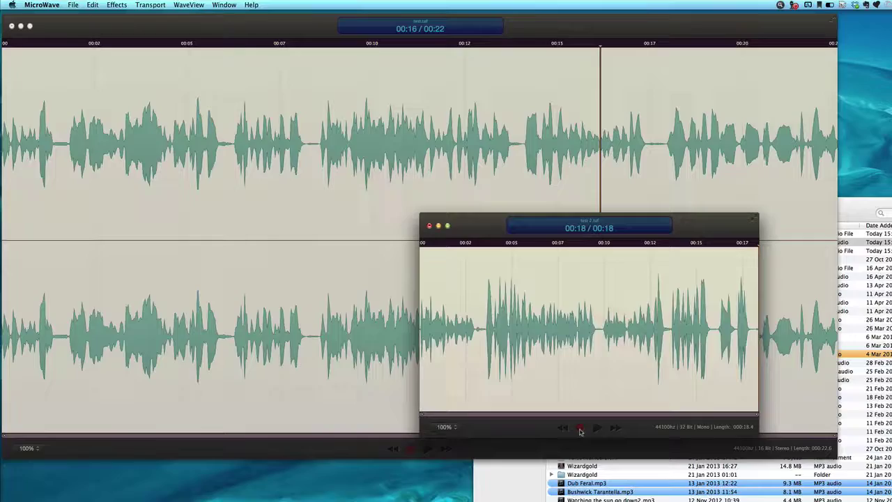